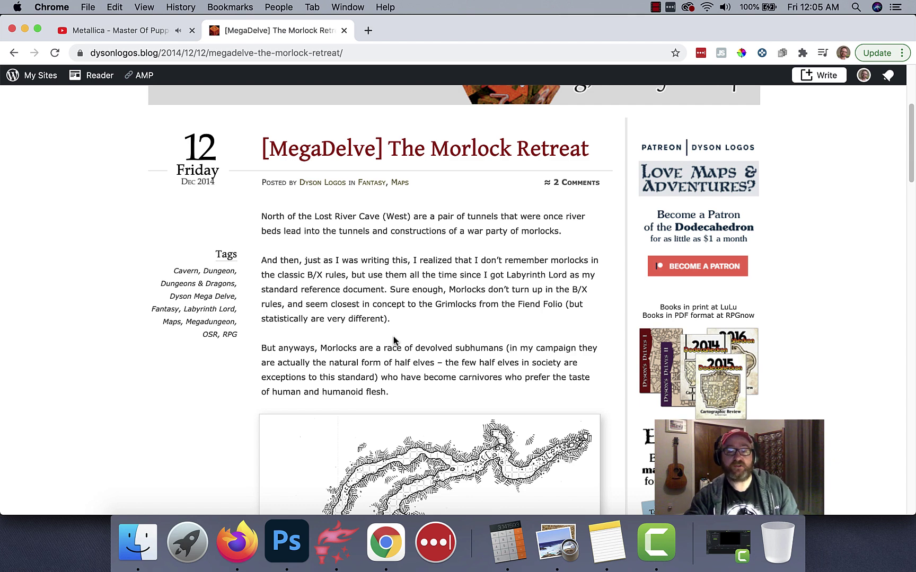
- Examine the Morlock Retreat blog post, comparing the gridded map with the no-grid version
{"action": "scroll", "coordinate": [394, 340], "scroll_direction": "down", "scroll_amount": 1}
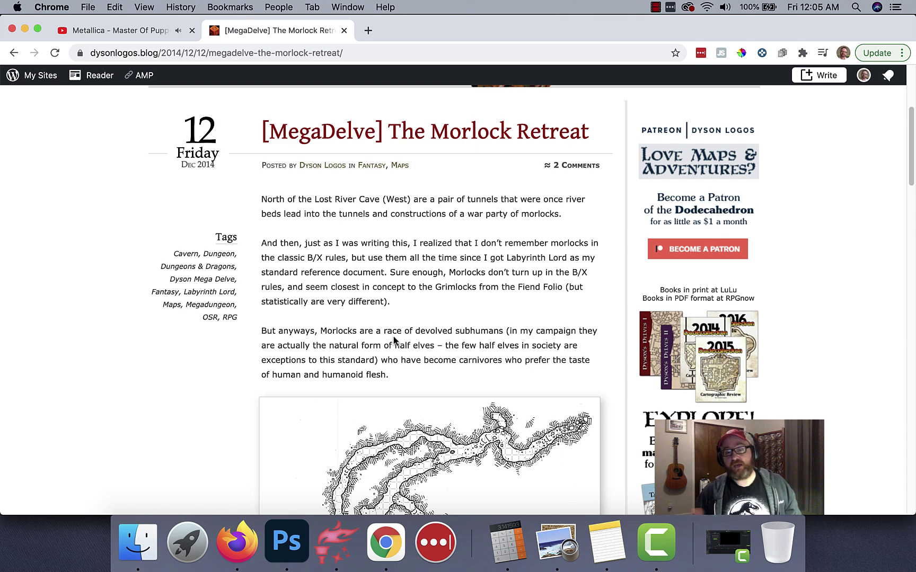
{"action": "scroll", "coordinate": [394, 340], "scroll_direction": "down", "scroll_amount": 5}
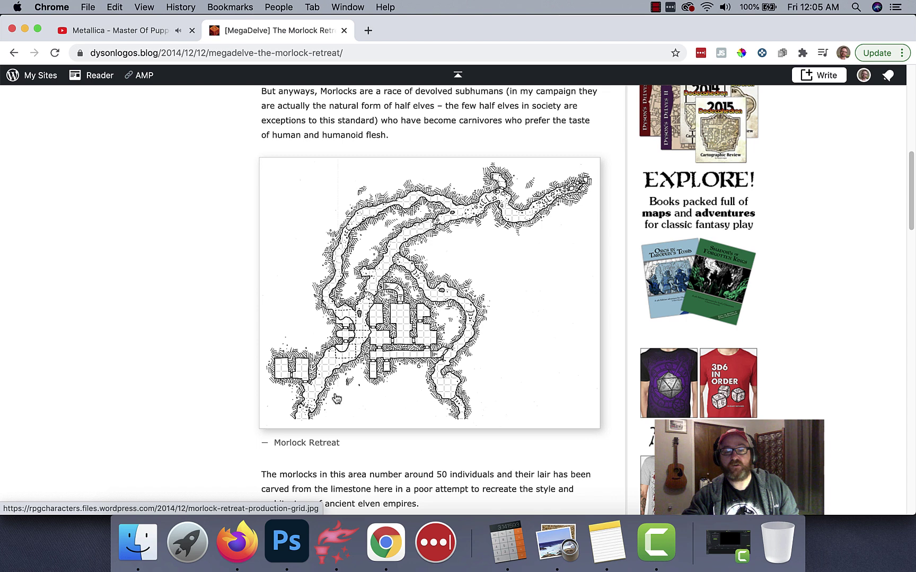
{"action": "scroll", "coordinate": [440, 315], "scroll_direction": "down", "scroll_amount": 1}
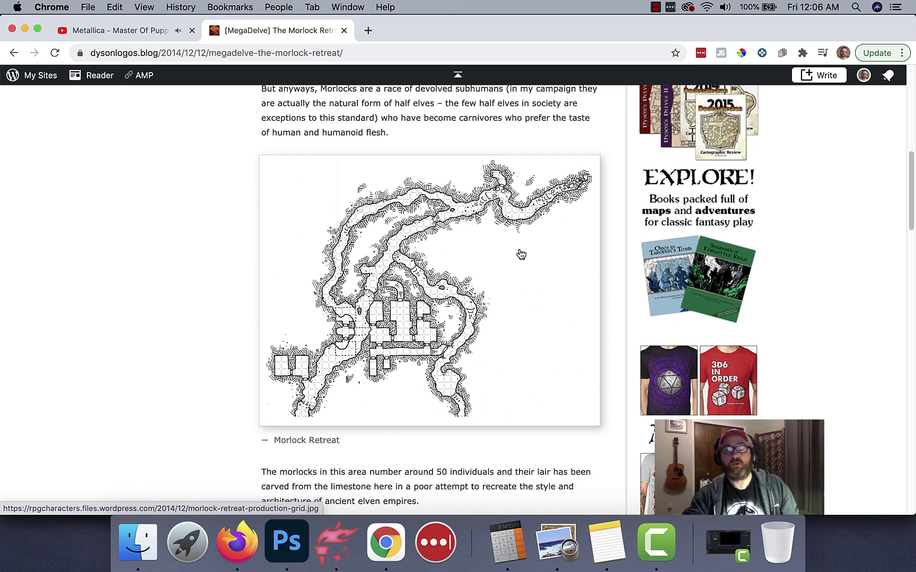
{"action": "scroll", "coordinate": [416, 302], "scroll_direction": "down", "scroll_amount": 3}
{"action": "scroll", "coordinate": [418, 303], "scroll_direction": "down", "scroll_amount": 10}
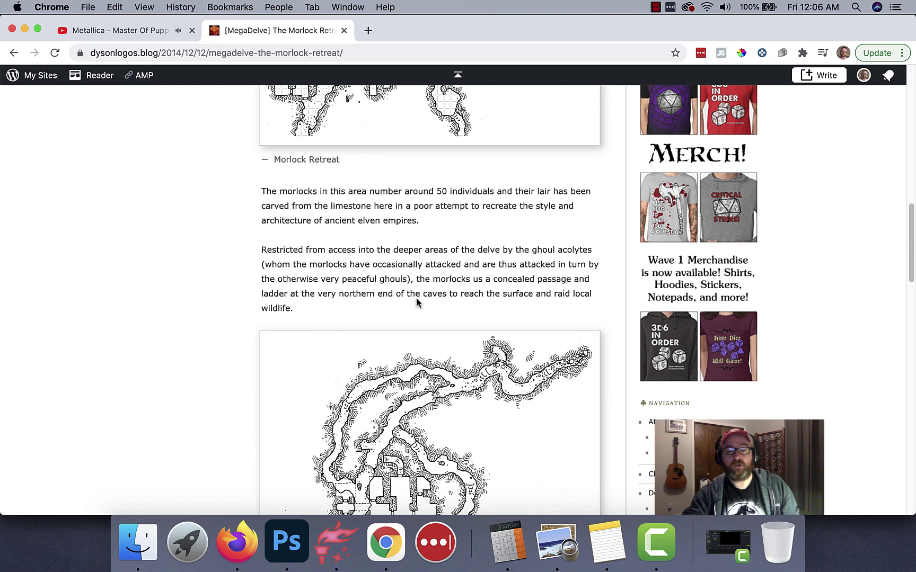
{"action": "scroll", "coordinate": [443, 292], "scroll_direction": "down", "scroll_amount": 3}
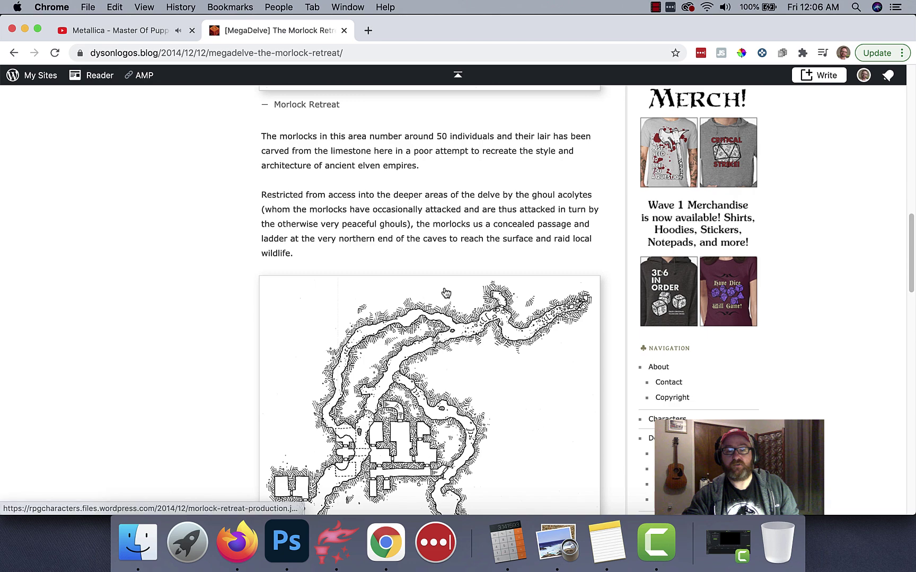
{"action": "scroll", "coordinate": [445, 293], "scroll_direction": "up", "scroll_amount": 6}
{"action": "scroll", "coordinate": [446, 293], "scroll_direction": "up", "scroll_amount": 10}
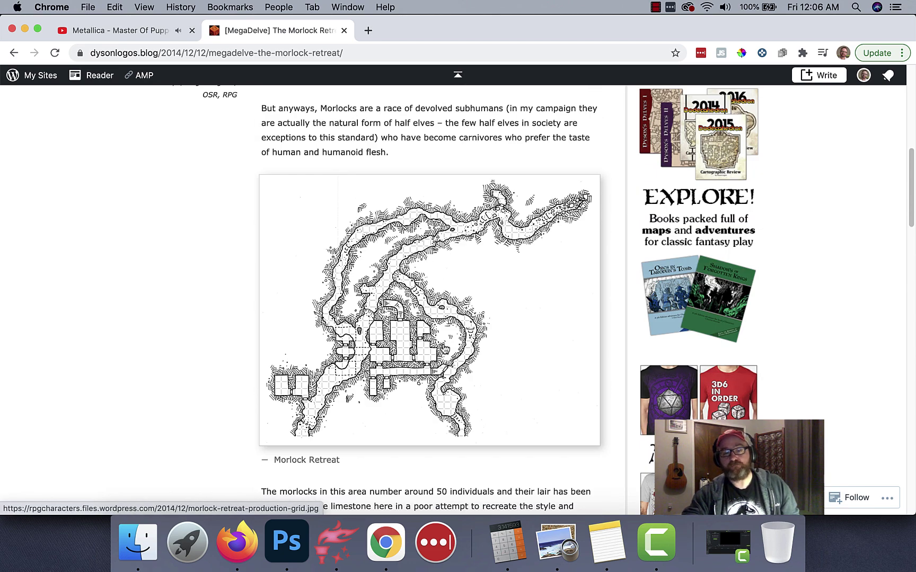
{"action": "scroll", "coordinate": [444, 348], "scroll_direction": "down", "scroll_amount": 11}
{"action": "scroll", "coordinate": [444, 349], "scroll_direction": "down", "scroll_amount": 10}
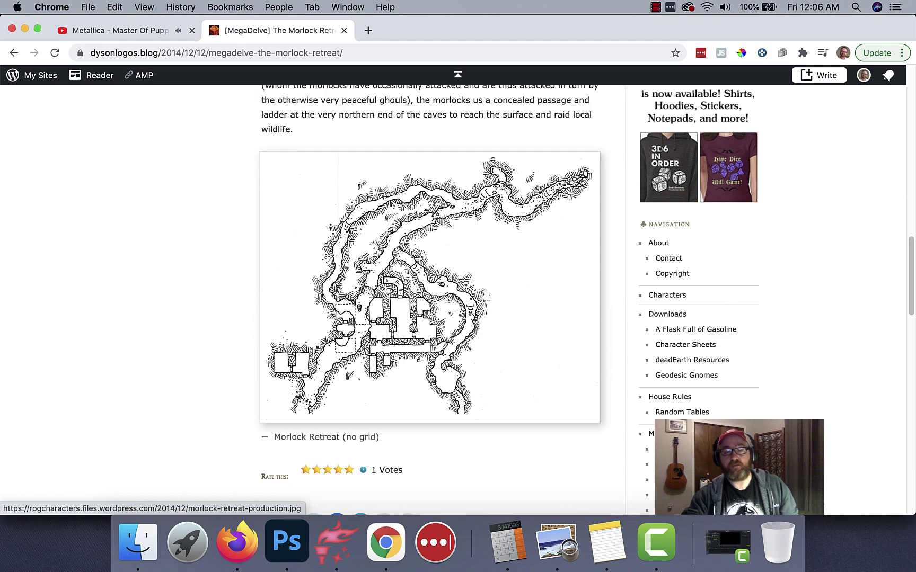
{"action": "scroll", "coordinate": [430, 378], "scroll_direction": "up", "scroll_amount": 20}
{"action": "scroll", "coordinate": [431, 377], "scroll_direction": "down", "scroll_amount": 3}
- Open the full-size gridded Morlock Retreat map and try to save it as a JPEG image in the Dyson Megadelve folder
{"action": "left_click", "coordinate": [434, 253]}
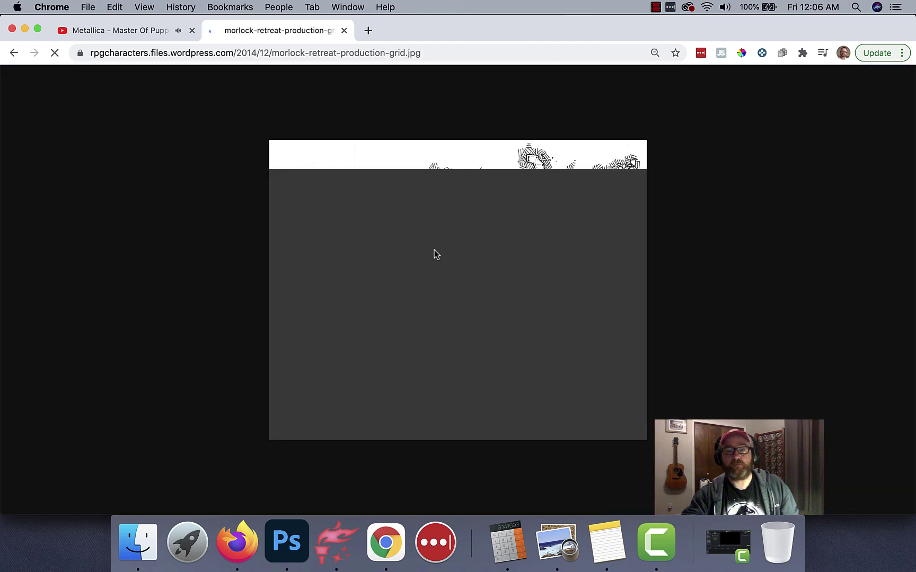
{"action": "right_click", "coordinate": [438, 245]}
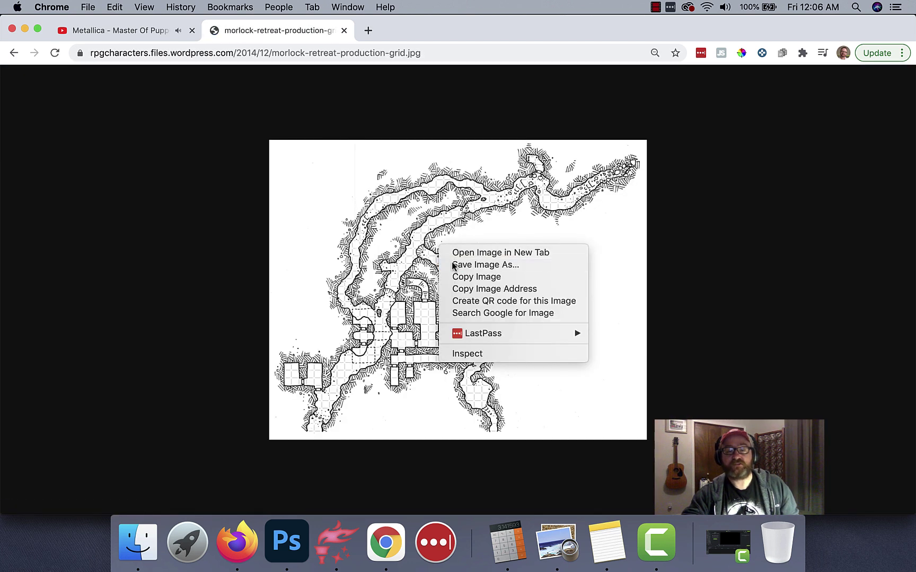
{"action": "left_click", "coordinate": [453, 265]}
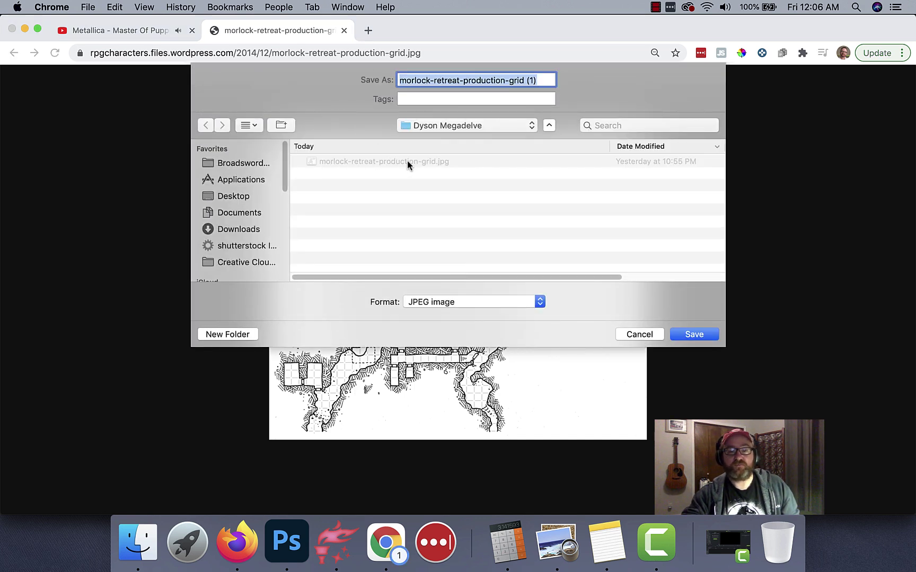
{"action": "left_click", "coordinate": [632, 340]}
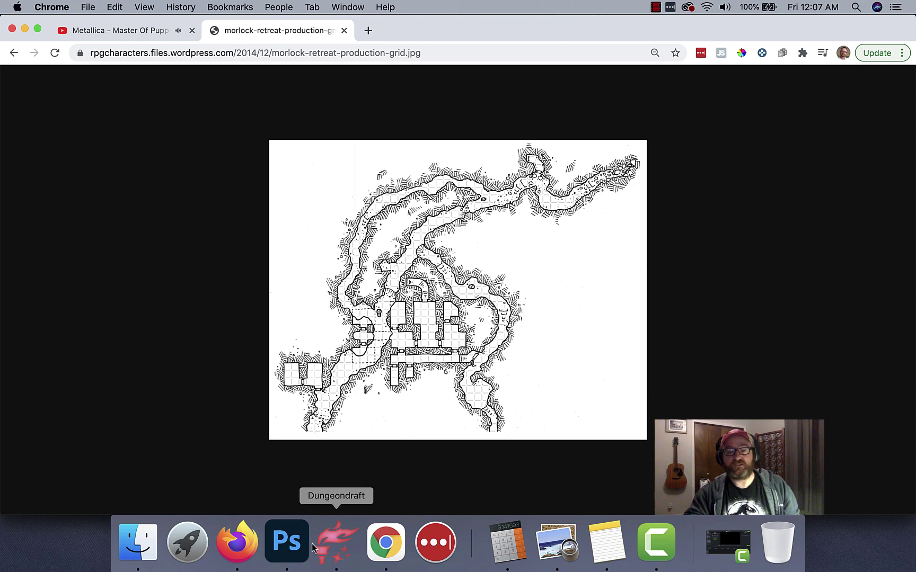
- Switch to Dungeondraft, close the open session, and relaunch the program, allowing it to open
{"action": "left_click", "coordinate": [331, 546]}
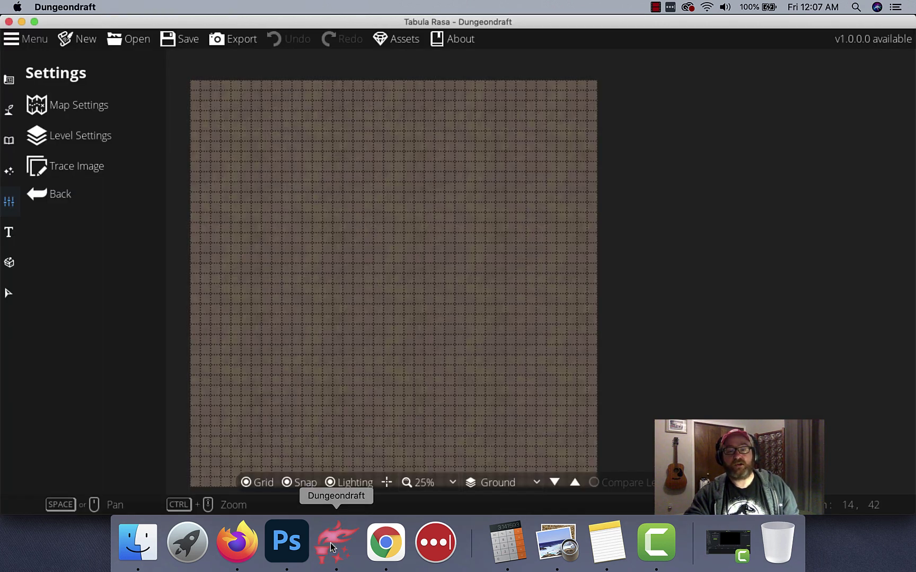
{"action": "left_click", "coordinate": [8, 22]}
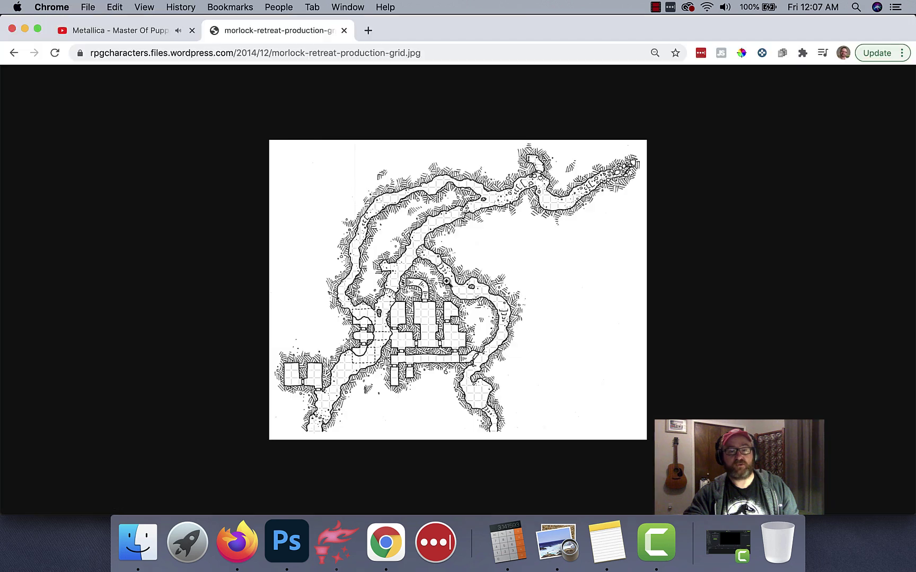
{"action": "left_click", "coordinate": [317, 552]}
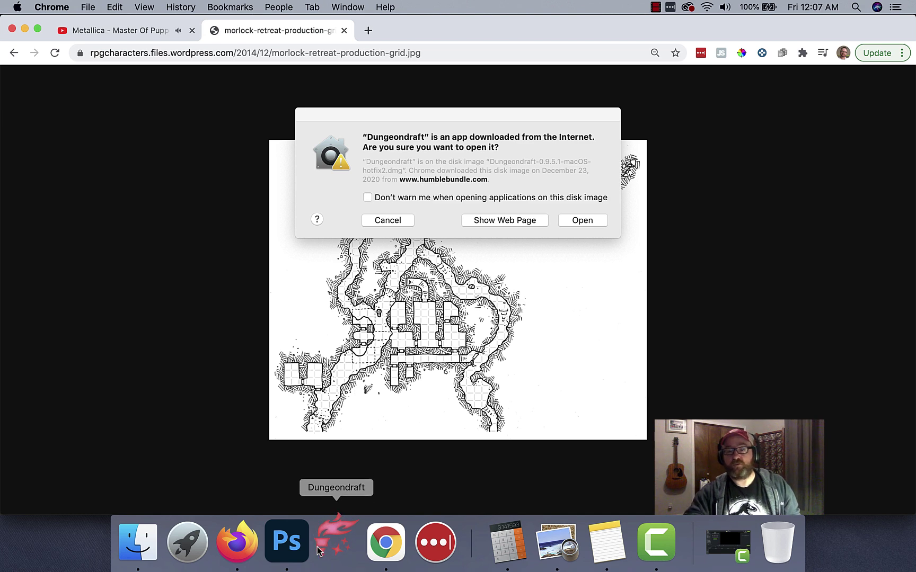
{"action": "left_click", "coordinate": [602, 221]}
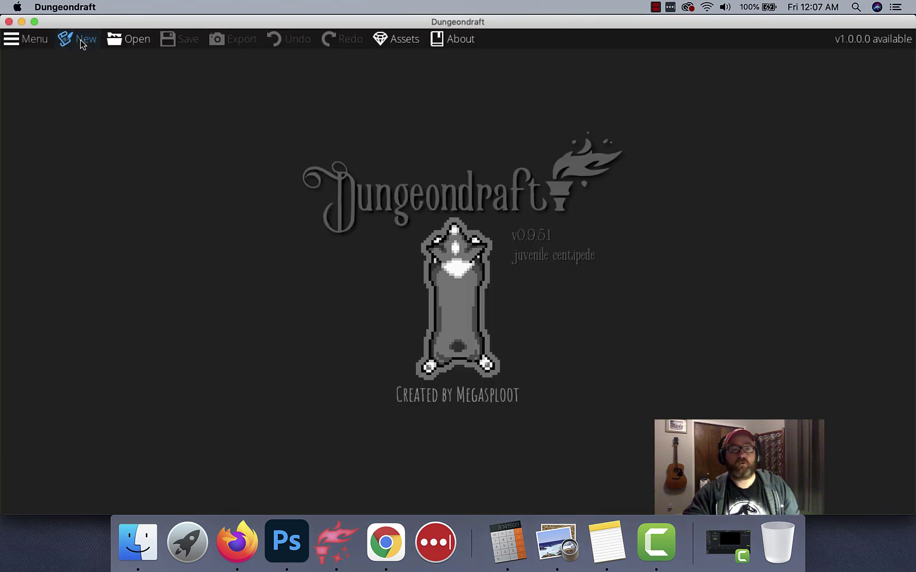
- Create a new map 40 tiles wide and 40 tiles high
{"action": "left_click", "coordinate": [82, 42]}
{"action": "left_click", "coordinate": [373, 231]}
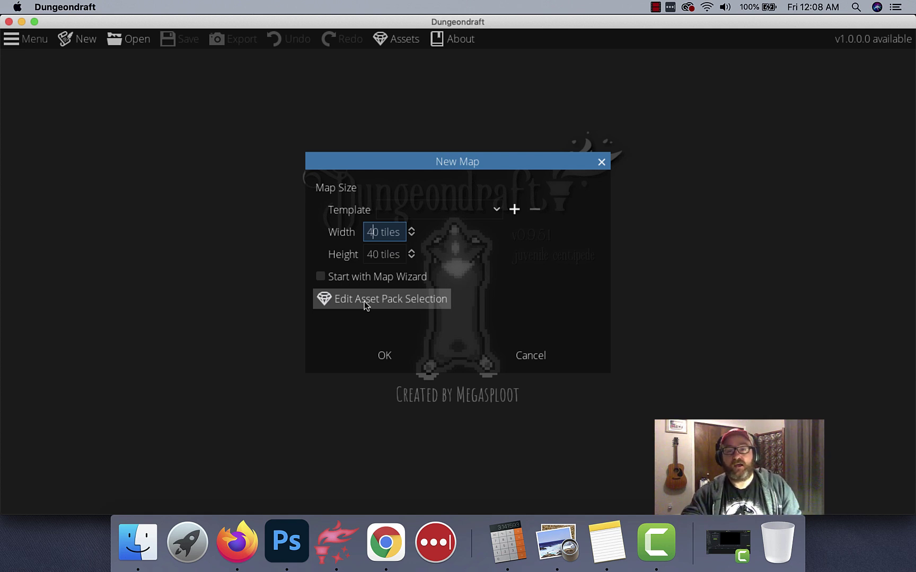
{"action": "left_click", "coordinate": [394, 354]}
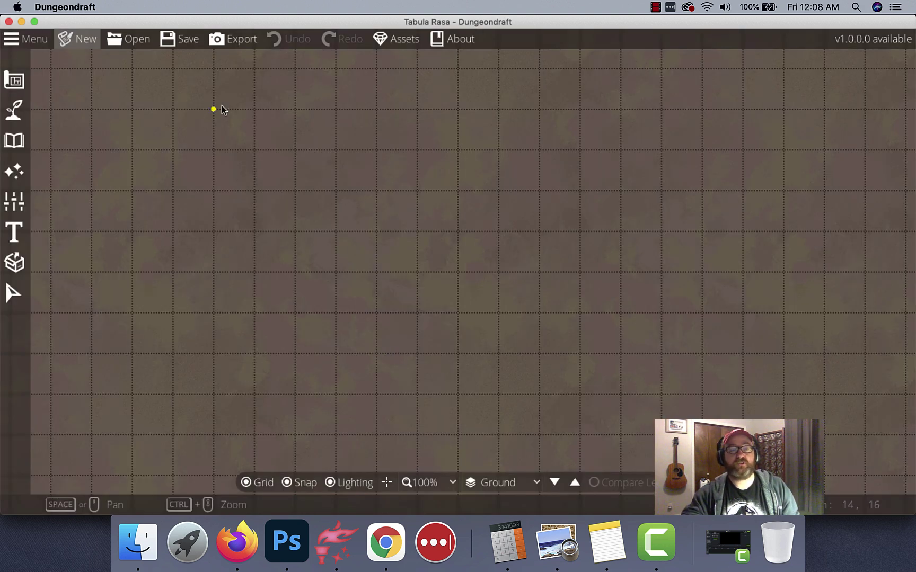
- Save the new map as morlock-tunnels in the Dyson Megadelve folder
{"action": "left_click", "coordinate": [186, 46]}
{"action": "type", "text": "morlock-tunnels"}
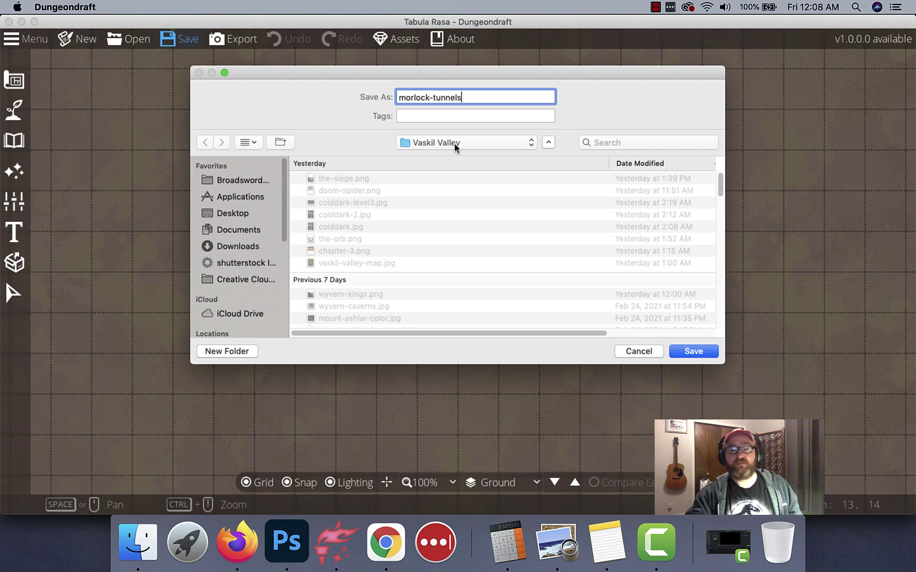
{"action": "left_click", "coordinate": [455, 147]}
{"action": "left_click", "coordinate": [456, 251]}
{"action": "left_click", "coordinate": [703, 353]}
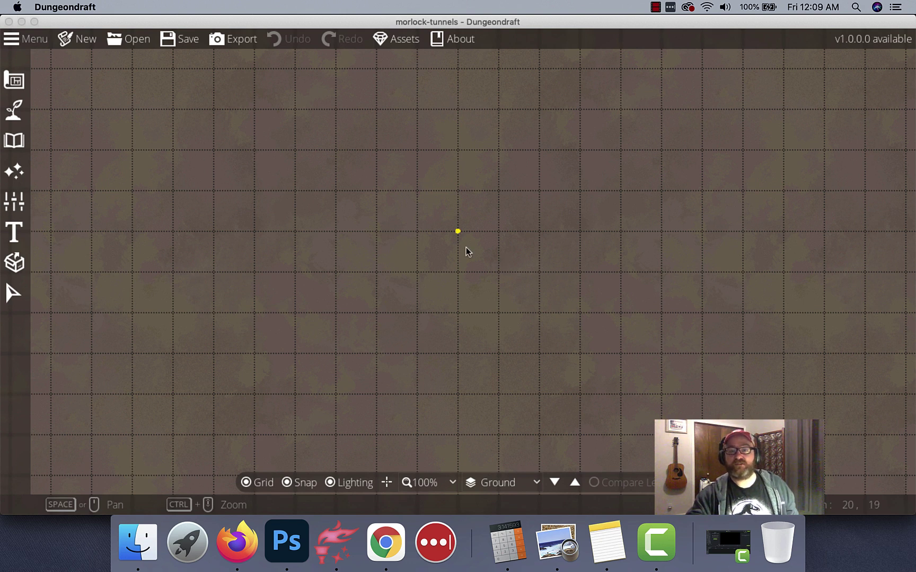
- Look over the blank map grid at several zoom levels, from the whole map to close-up tiles
{"action": "scroll", "coordinate": [467, 254], "scroll_direction": "down", "scroll_amount": 3}
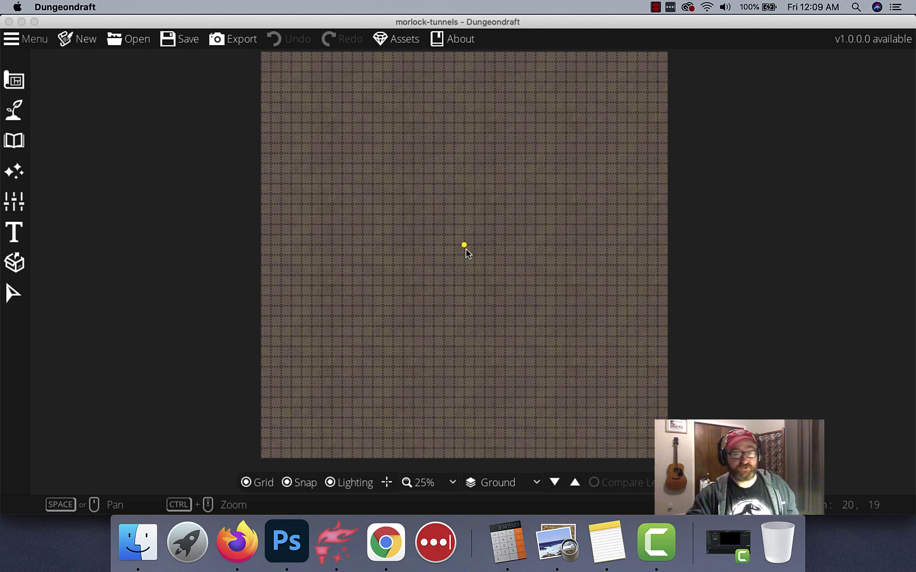
{"action": "scroll", "coordinate": [467, 253], "scroll_direction": "up", "scroll_amount": 1}
{"action": "scroll", "coordinate": [466, 253], "scroll_direction": "up", "scroll_amount": 1}
{"action": "scroll", "coordinate": [466, 253], "scroll_direction": "down", "scroll_amount": 2}
{"action": "scroll", "coordinate": [466, 252], "scroll_direction": "up", "scroll_amount": 2}
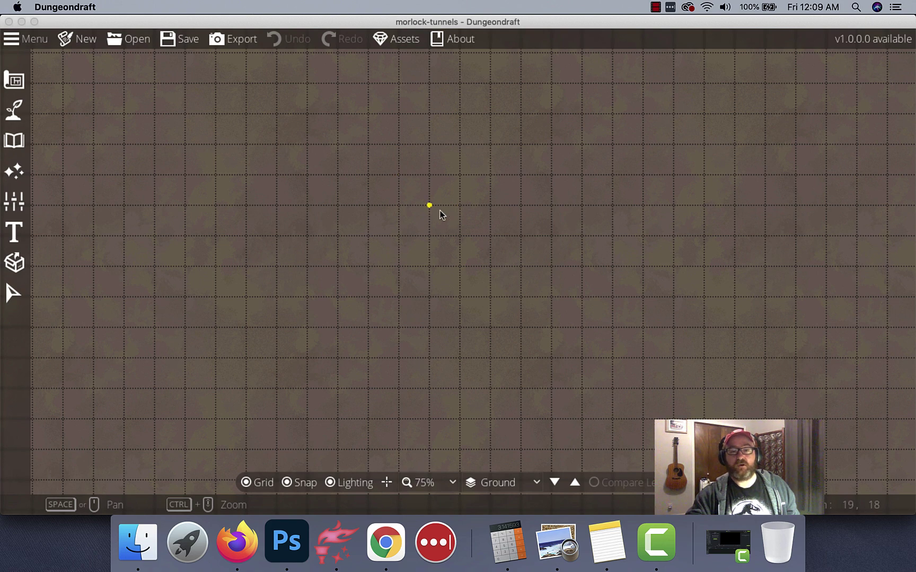
{"action": "left_click", "coordinate": [380, 206]}
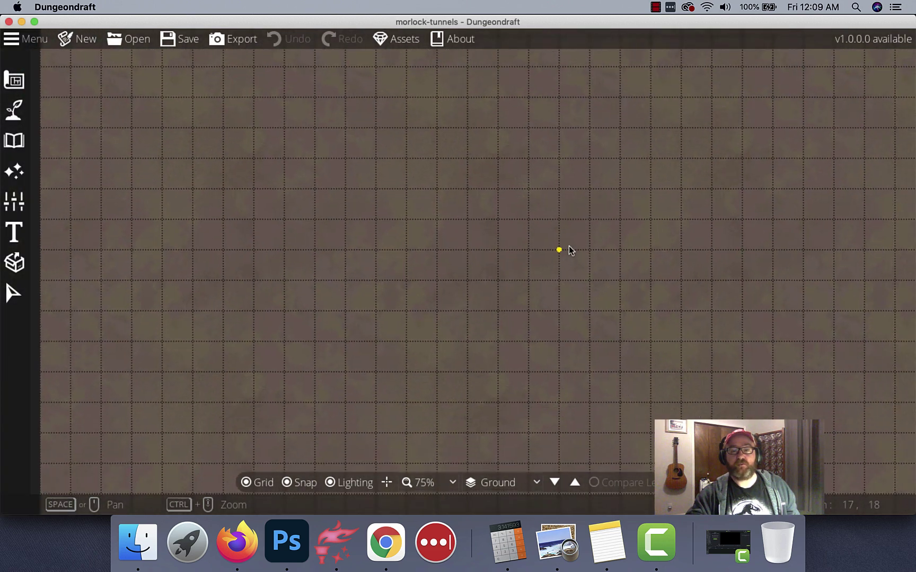
{"action": "scroll", "coordinate": [487, 274], "scroll_direction": "down", "scroll_amount": 3}
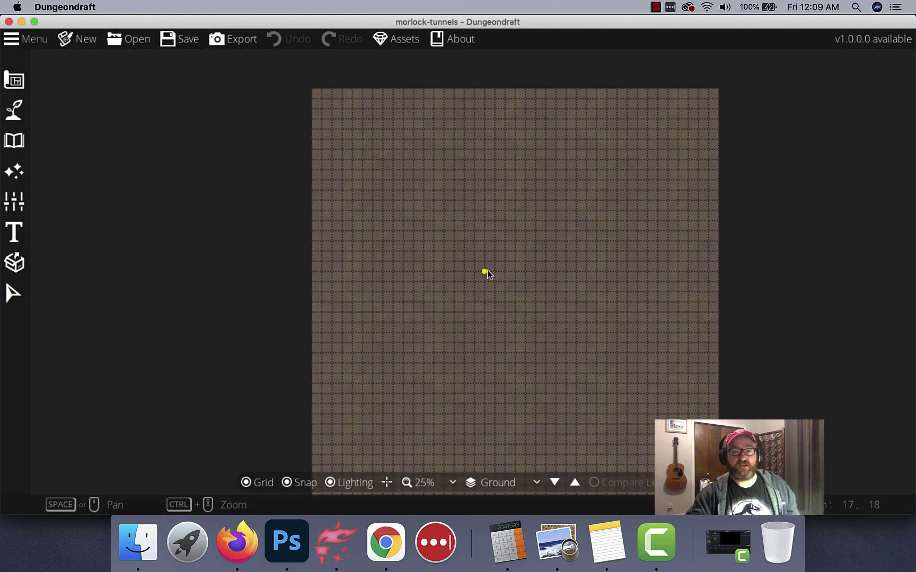
{"action": "scroll", "coordinate": [488, 274], "scroll_direction": "up", "scroll_amount": 2}
{"action": "scroll", "coordinate": [488, 274], "scroll_direction": "down", "scroll_amount": 1}
{"action": "scroll", "coordinate": [488, 274], "scroll_direction": "up", "scroll_amount": 2}
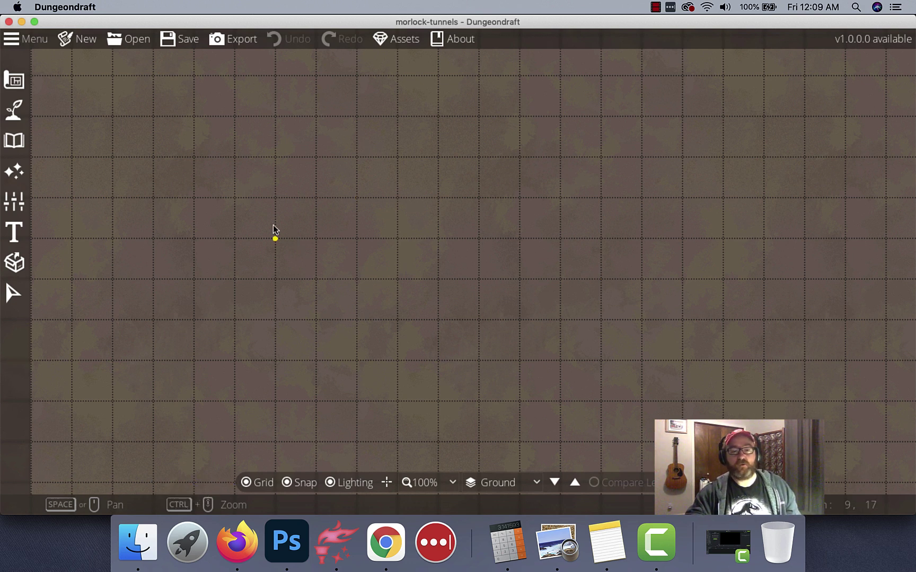
{"action": "scroll", "coordinate": [236, 228], "scroll_direction": "left", "scroll_amount": 2}
{"action": "scroll", "coordinate": [247, 312], "scroll_direction": "down", "scroll_amount": 2}
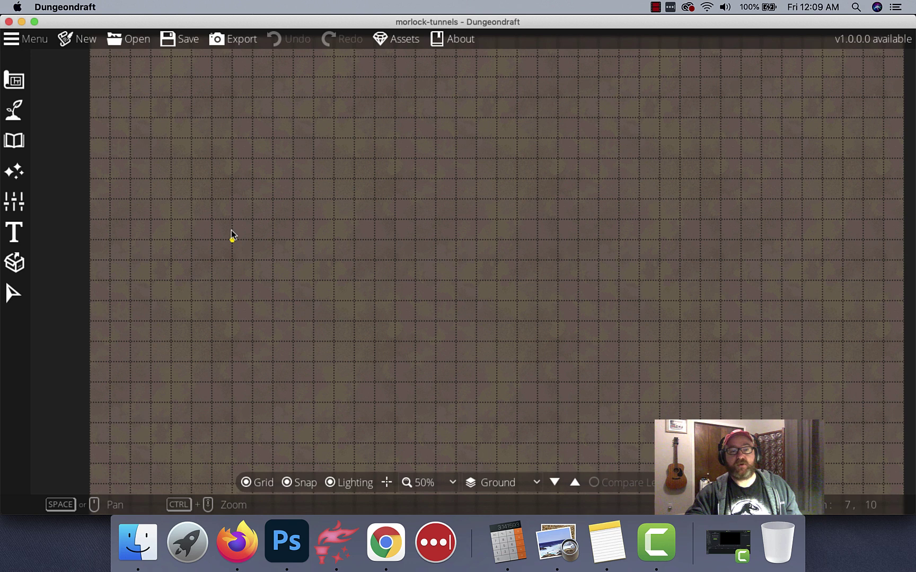
- Load the morlock-retreat-production-grid.jpg file from the Dyson Megadelve folder as the map's trace image
{"action": "left_click", "coordinate": [18, 206]}
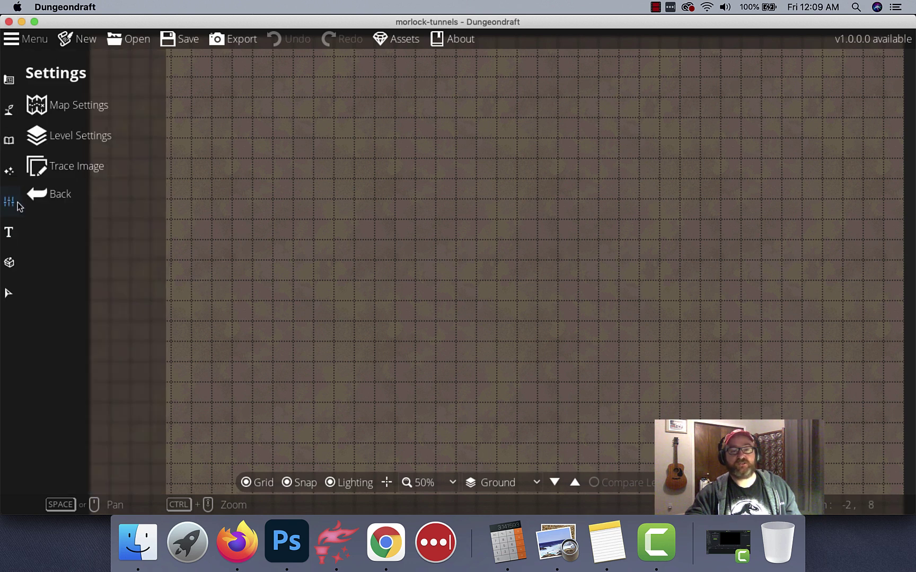
{"action": "left_click", "coordinate": [63, 171]}
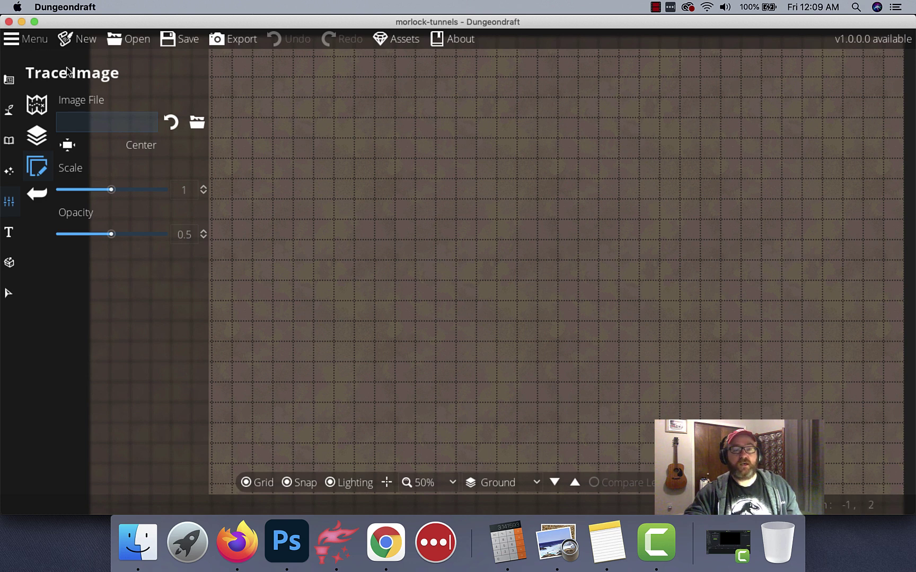
{"action": "left_click", "coordinate": [200, 122]}
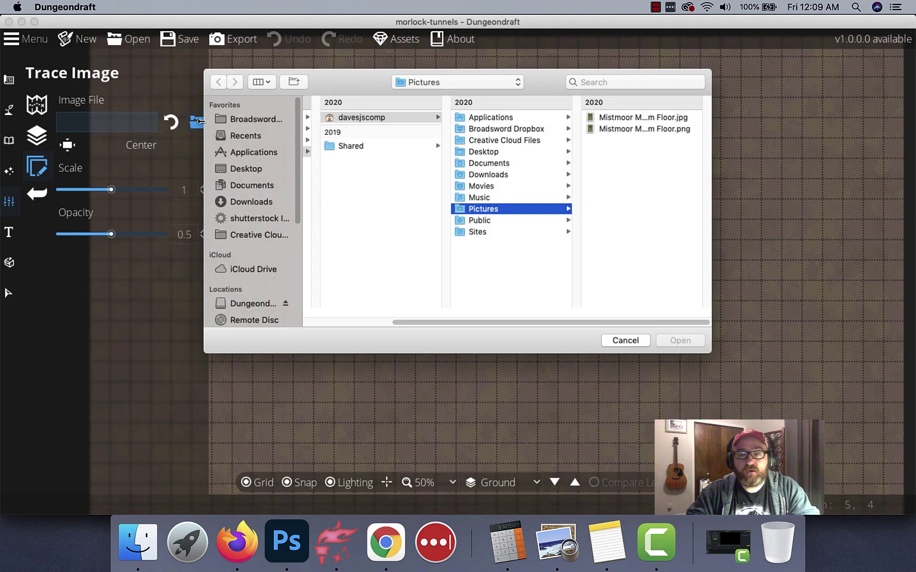
{"action": "left_click", "coordinate": [452, 82]}
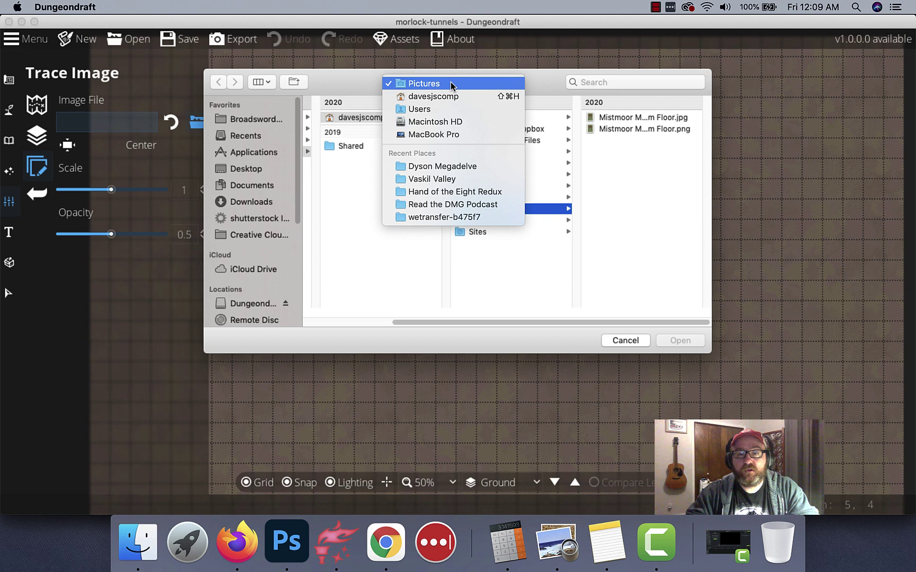
{"action": "left_click", "coordinate": [447, 168]}
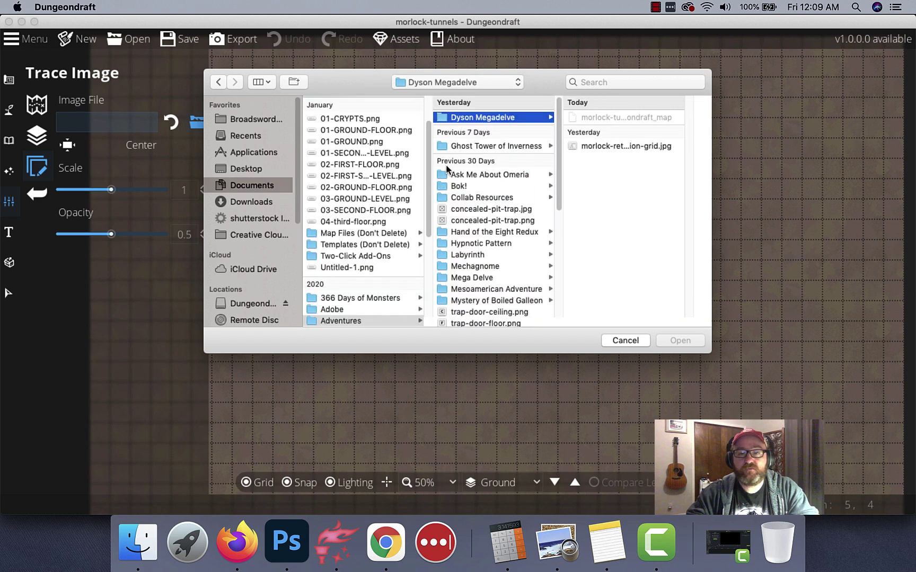
{"action": "double_click", "coordinate": [615, 145]}
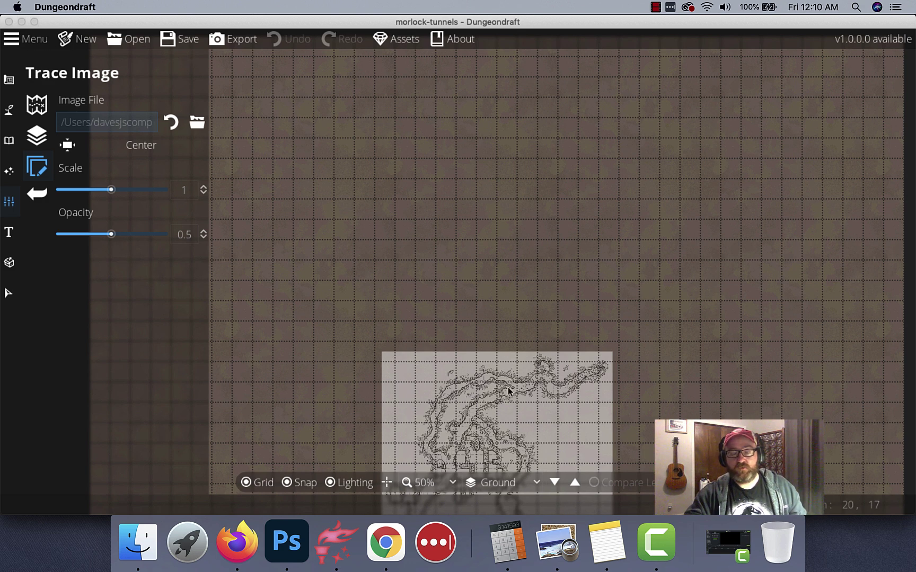
- Enlarge the trace image to a scale of 4.6 and shift it so its rooms approach the map's grid lines
{"action": "left_click_drag", "start_coordinate": [503, 348], "coordinate": [503, 137]}
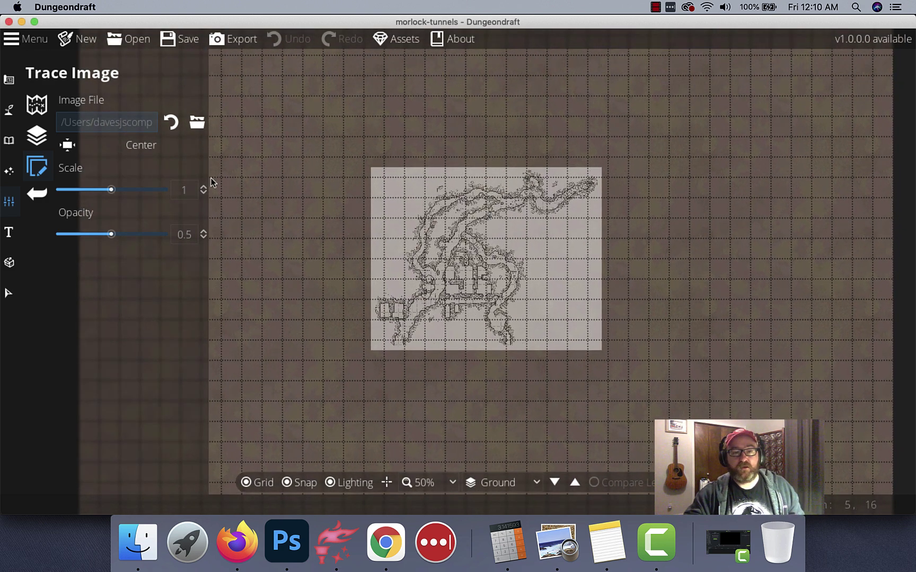
{"action": "left_click_drag", "start_coordinate": [111, 190], "coordinate": [153, 190]}
{"action": "mouse_move", "coordinate": [277, 217]}
{"action": "left_mouse_down"}
{"action": "mouse_move", "coordinate": [288, 172]}
{"action": "mouse_move", "coordinate": [301, 183]}
{"action": "left_mouse_up"}
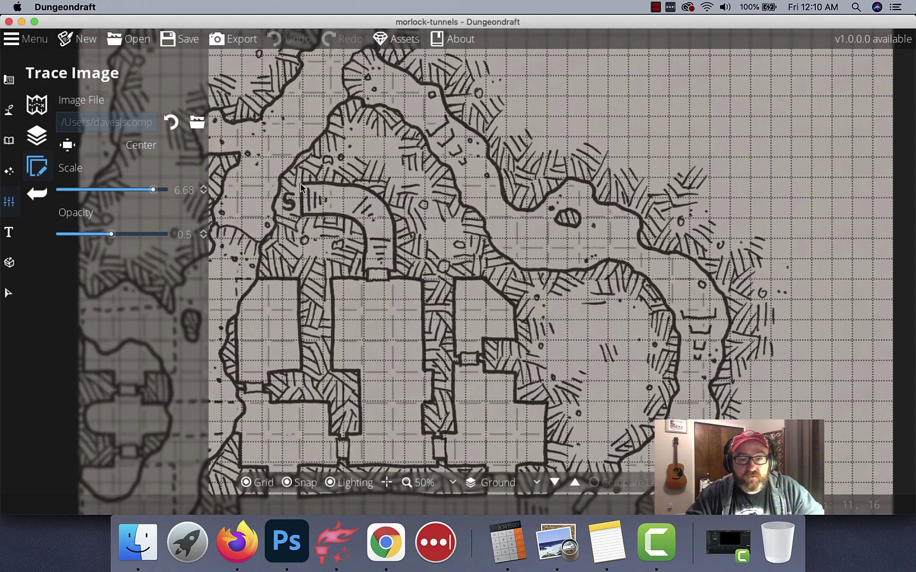
{"action": "left_click_drag", "start_coordinate": [153, 189], "coordinate": [147, 191]}
{"action": "left_click_drag", "start_coordinate": [394, 308], "coordinate": [395, 304]}
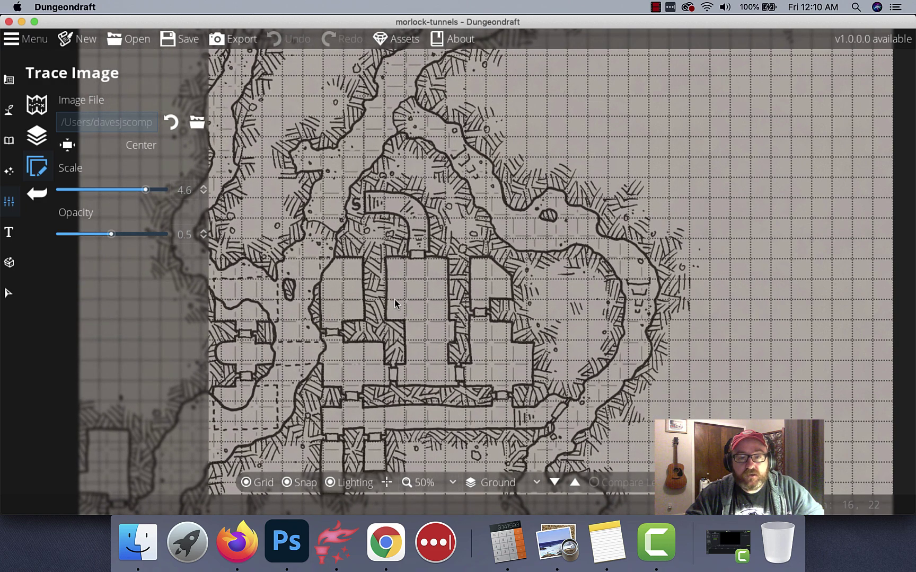
- Reduce the trace image's scale to 4.51 and nudge the image so its room walls meet the grid lines
{"action": "left_click", "coordinate": [204, 194]}
{"action": "left_click", "coordinate": [204, 194]}
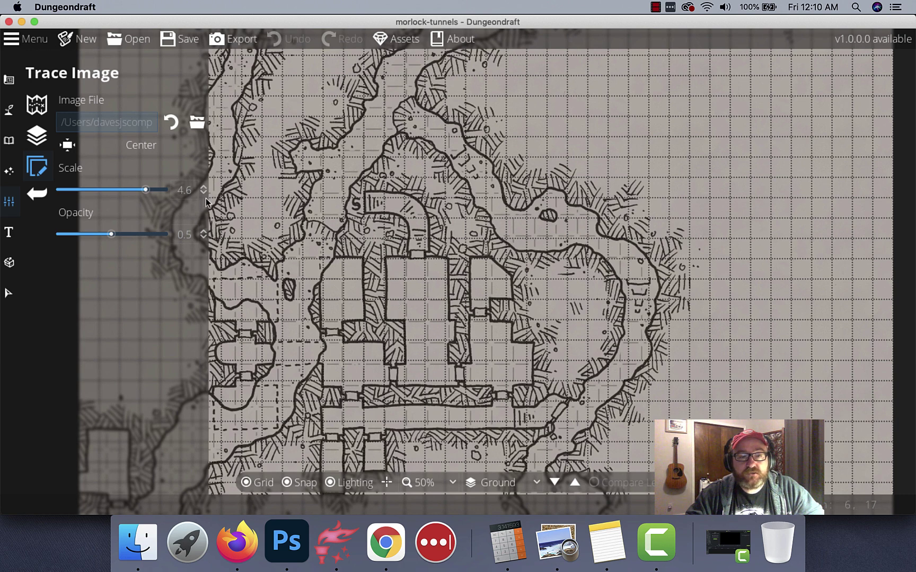
{"action": "left_click", "coordinate": [203, 194]}
{"action": "left_click", "coordinate": [204, 194]}
{"action": "left_click", "coordinate": [203, 194]}
{"action": "left_click", "coordinate": [203, 194]}
{"action": "left_click", "coordinate": [203, 194]}
{"action": "left_click", "coordinate": [203, 194]}
{"action": "left_click", "coordinate": [204, 194]}
{"action": "left_click", "coordinate": [315, 220]}
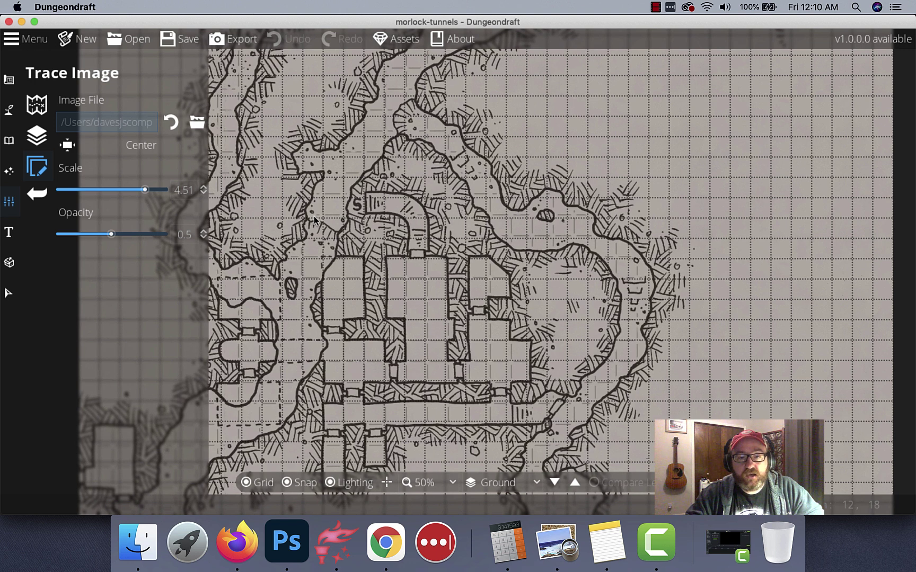
{"action": "left_click_drag", "start_coordinate": [314, 217], "coordinate": [312, 217]}
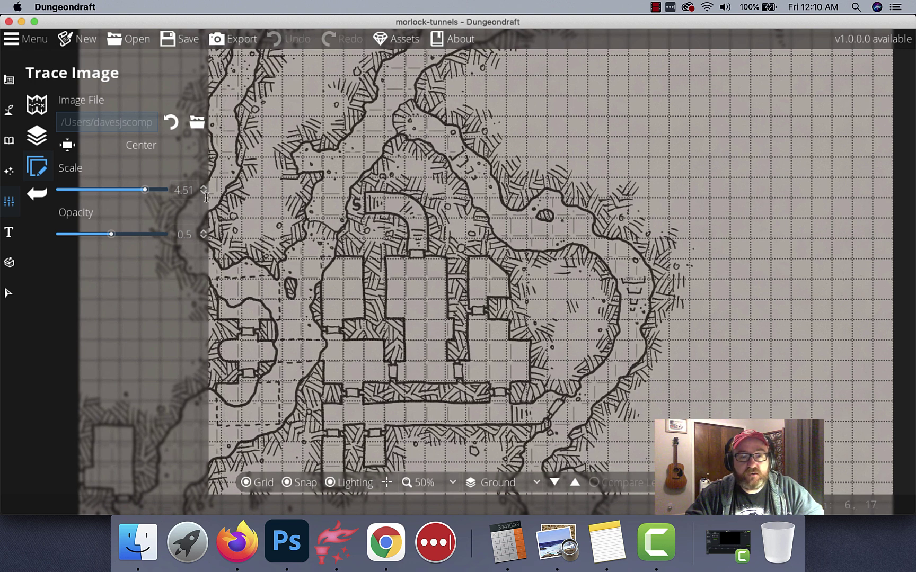
{"action": "left_click_drag", "start_coordinate": [391, 364], "coordinate": [388, 359]}
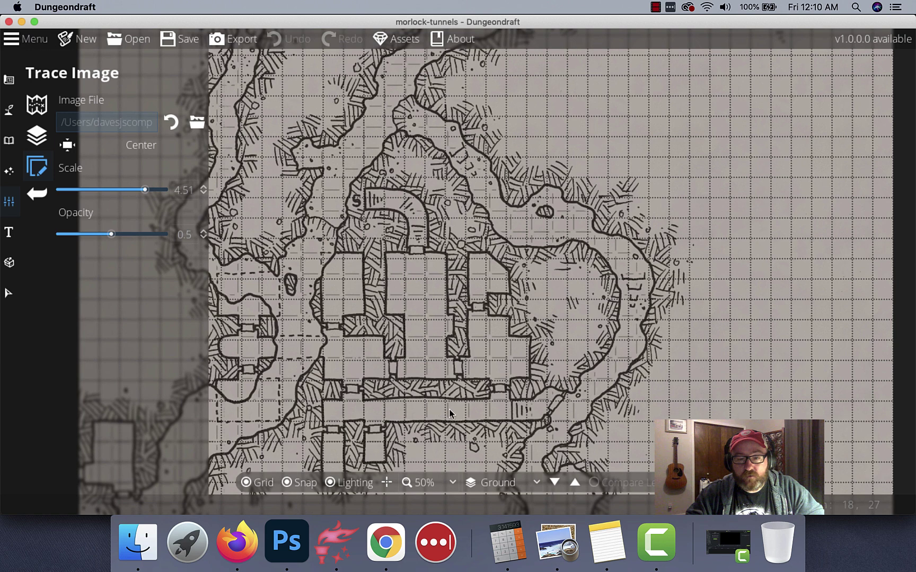
- Fine-tune the trace image's scale to 4.35 and shift the image to line its rooms up with the grid
{"action": "left_click", "coordinate": [203, 194]}
{"action": "left_click", "coordinate": [203, 194]}
{"action": "left_click", "coordinate": [202, 194]}
{"action": "left_click", "coordinate": [202, 194]}
{"action": "left_click", "coordinate": [203, 194]}
{"action": "left_click", "coordinate": [202, 194]}
{"action": "left_click", "coordinate": [202, 193]}
{"action": "left_click", "coordinate": [203, 194]}
{"action": "left_click", "coordinate": [203, 194]}
{"action": "left_click", "coordinate": [202, 193]}
{"action": "left_click", "coordinate": [202, 194]}
{"action": "left_click", "coordinate": [202, 194]}
{"action": "left_click", "coordinate": [202, 194]}
{"action": "left_click", "coordinate": [202, 194]}
{"action": "left_click", "coordinate": [202, 194]}
{"action": "left_click", "coordinate": [203, 194]}
{"action": "left_click", "coordinate": [203, 194]}
{"action": "left_click", "coordinate": [203, 194]}
{"action": "left_click", "coordinate": [204, 187]}
{"action": "left_click", "coordinate": [203, 187]}
{"action": "left_click", "coordinate": [204, 187]}
{"action": "left_click_drag", "start_coordinate": [366, 323], "coordinate": [358, 310]}
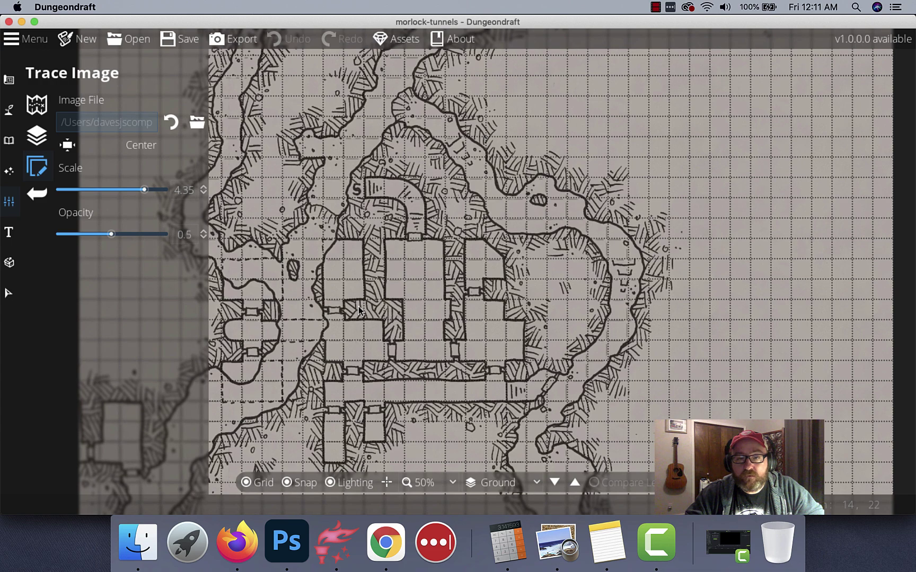
- Examine how the scaled trace image lines up with the grid and fits within the map's edges, up close and as a whole
{"action": "scroll", "coordinate": [359, 311], "scroll_direction": "down", "scroll_amount": 5}
{"action": "scroll", "coordinate": [301, 459], "scroll_direction": "up", "scroll_amount": 8}
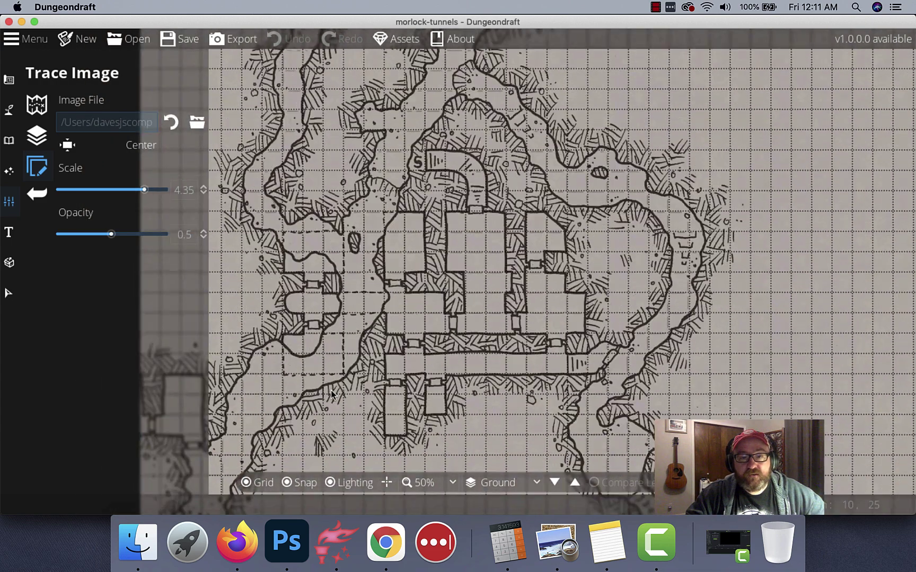
{"action": "scroll", "coordinate": [308, 352], "scroll_direction": "up", "scroll_amount": 10}
{"action": "scroll", "coordinate": [307, 351], "scroll_direction": "right", "scroll_amount": 8}
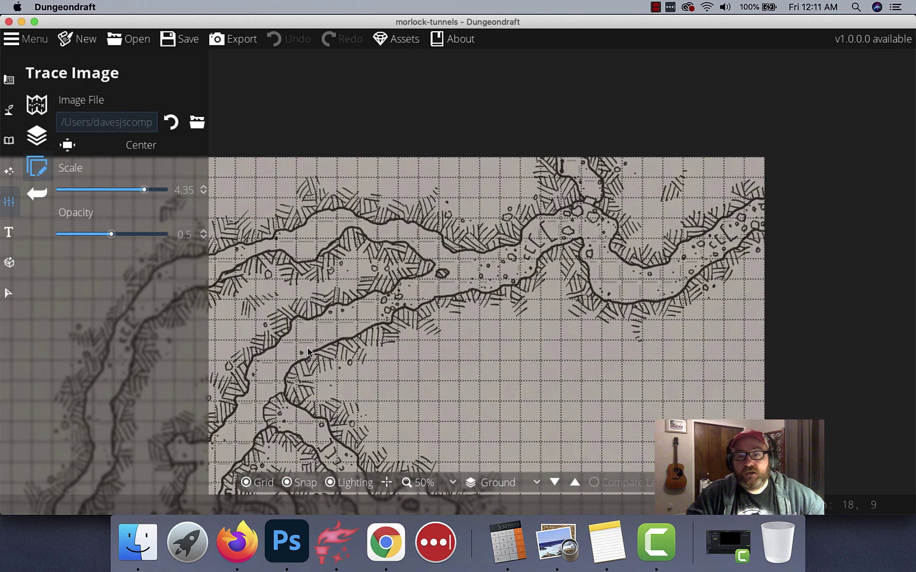
{"action": "scroll", "coordinate": [308, 351], "scroll_direction": "down", "scroll_amount": 10}
{"action": "scroll", "coordinate": [308, 351], "scroll_direction": "left", "scroll_amount": 4}
{"action": "scroll", "coordinate": [307, 351], "scroll_direction": "up", "scroll_amount": 10}
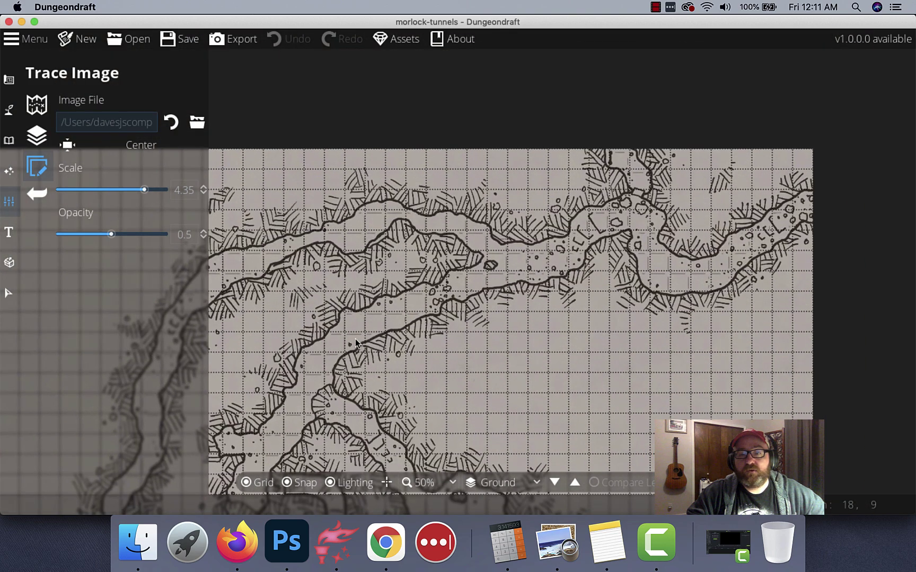
{"action": "scroll", "coordinate": [358, 344], "scroll_direction": "down", "scroll_amount": 10}
{"action": "scroll", "coordinate": [400, 146], "scroll_direction": "down", "scroll_amount": 12}
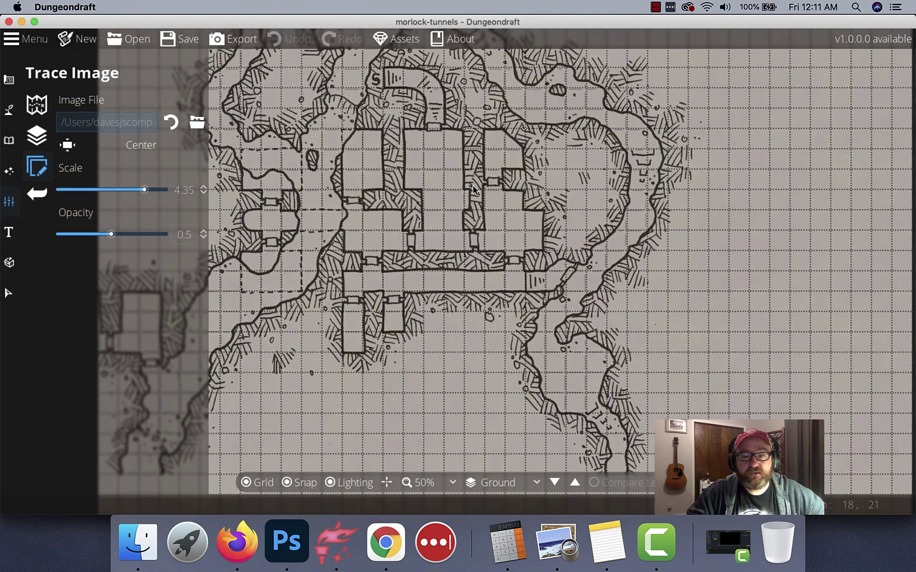
{"action": "scroll", "coordinate": [375, 222], "scroll_direction": "right", "scroll_amount": 5}
{"action": "scroll", "coordinate": [375, 223], "scroll_direction": "down", "scroll_amount": 3}
{"action": "scroll", "coordinate": [375, 222], "scroll_direction": "up", "scroll_amount": 10}
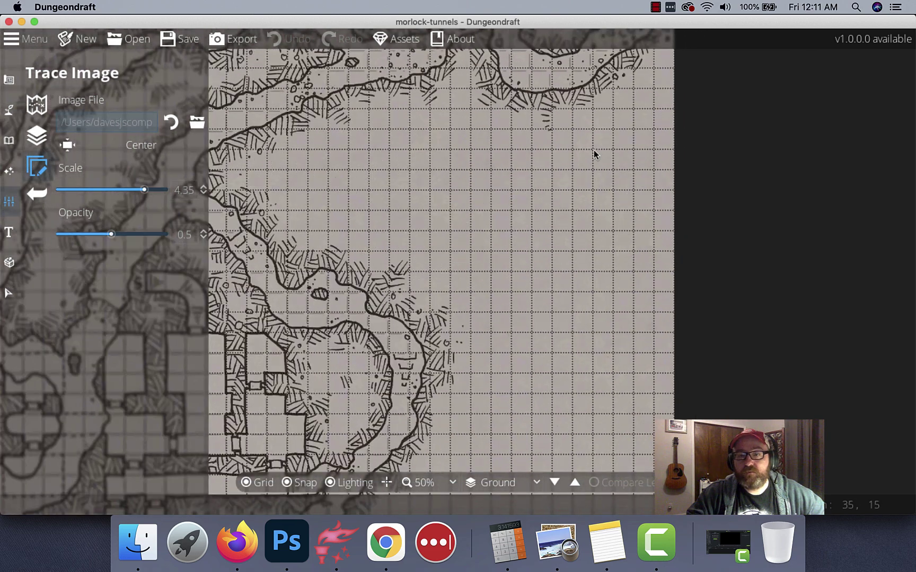
{"action": "scroll", "coordinate": [663, 222], "scroll_direction": "left", "scroll_amount": 5}
{"action": "scroll", "coordinate": [719, 153], "scroll_direction": "right", "scroll_amount": 4}
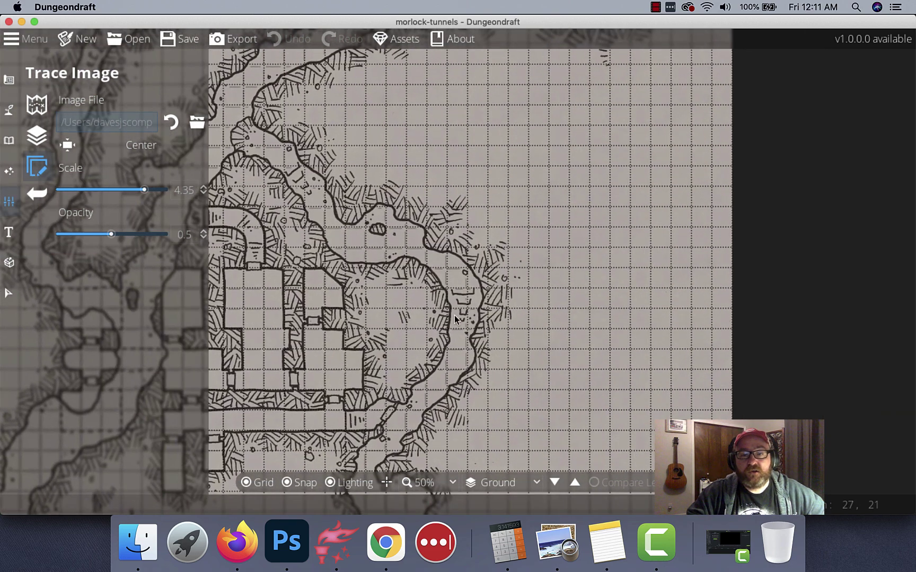
{"action": "scroll", "coordinate": [513, 281], "scroll_direction": "down", "scroll_amount": 8}
{"action": "scroll", "coordinate": [567, 193], "scroll_direction": "up", "scroll_amount": 6}
{"action": "scroll", "coordinate": [563, 311], "scroll_direction": "down", "scroll_amount": 3}
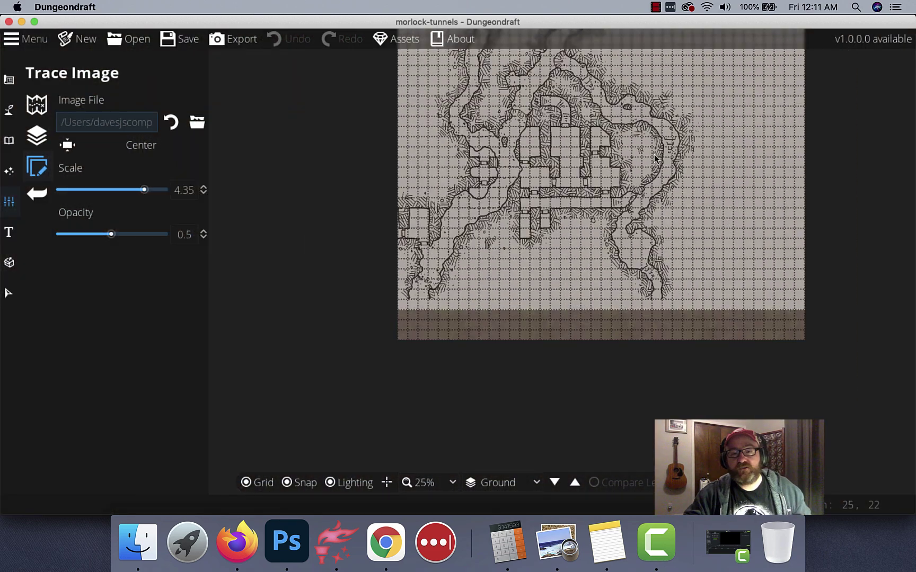
{"action": "scroll", "coordinate": [563, 311], "scroll_direction": "right", "scroll_amount": 4}
{"action": "scroll", "coordinate": [563, 311], "scroll_direction": "up", "scroll_amount": 4}
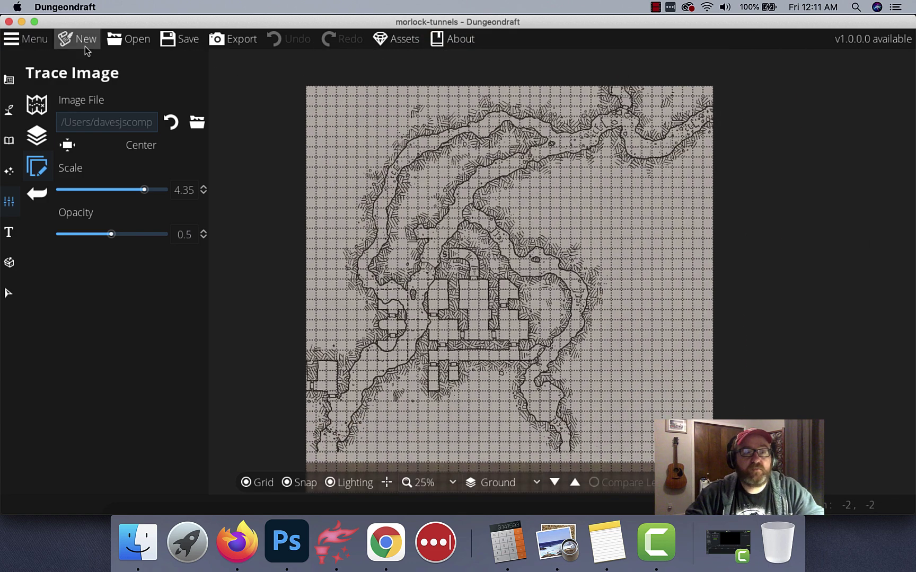
- Expand the map size by 10 tiles on the top side and 10 tiles on the left side
{"action": "left_click", "coordinate": [40, 47]}
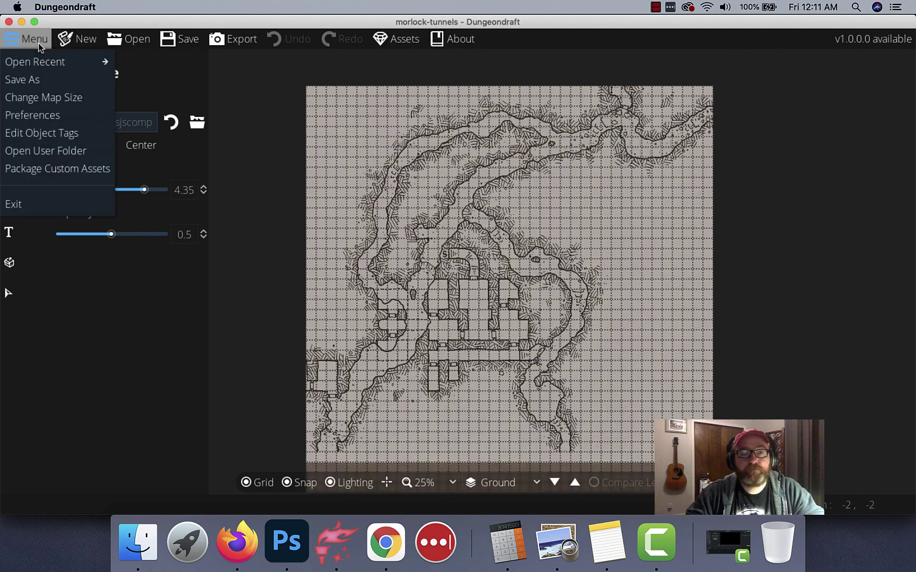
{"action": "left_click", "coordinate": [46, 97]}
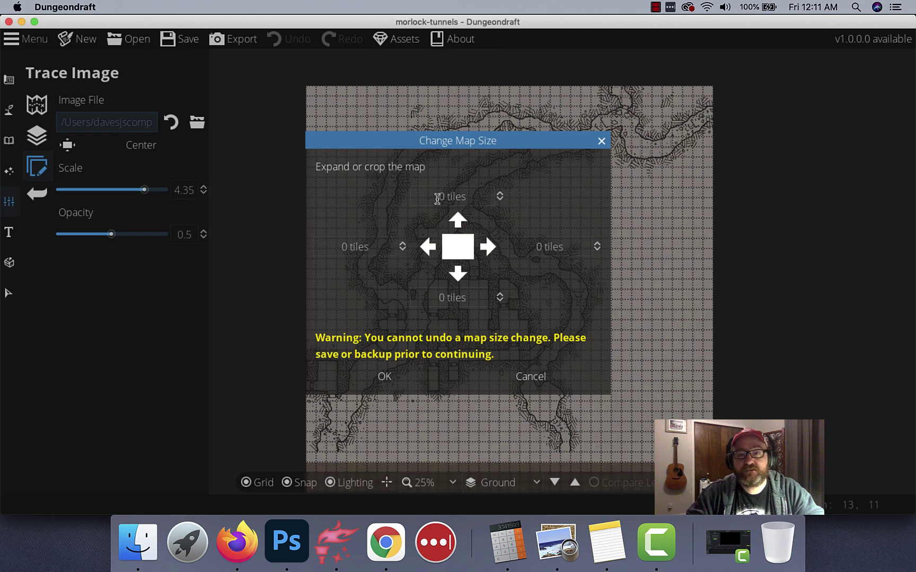
{"action": "left_click", "coordinate": [440, 196]}
{"action": "type", "text": "1"}
{"action": "left_click", "coordinate": [347, 248]}
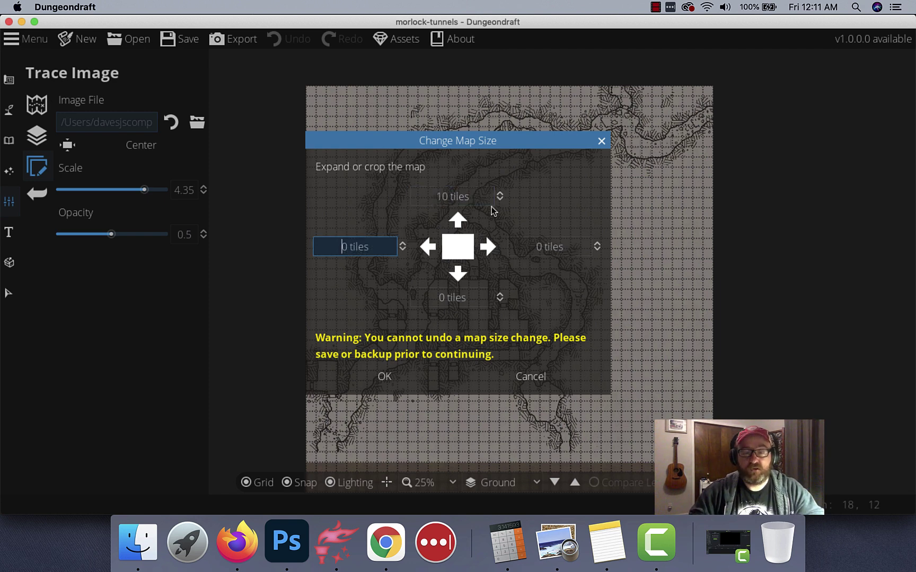
{"action": "type", "text": "1"}
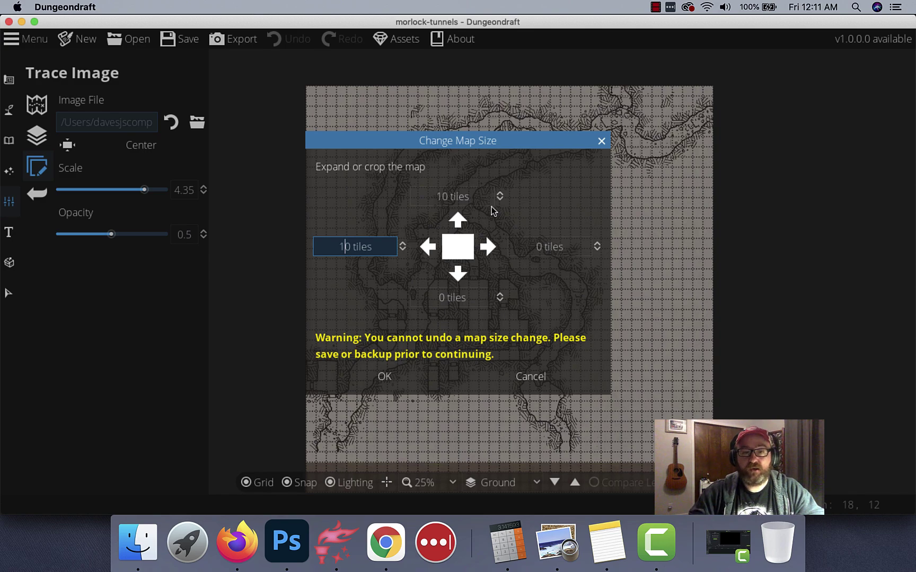
{"action": "left_click", "coordinate": [385, 376]}
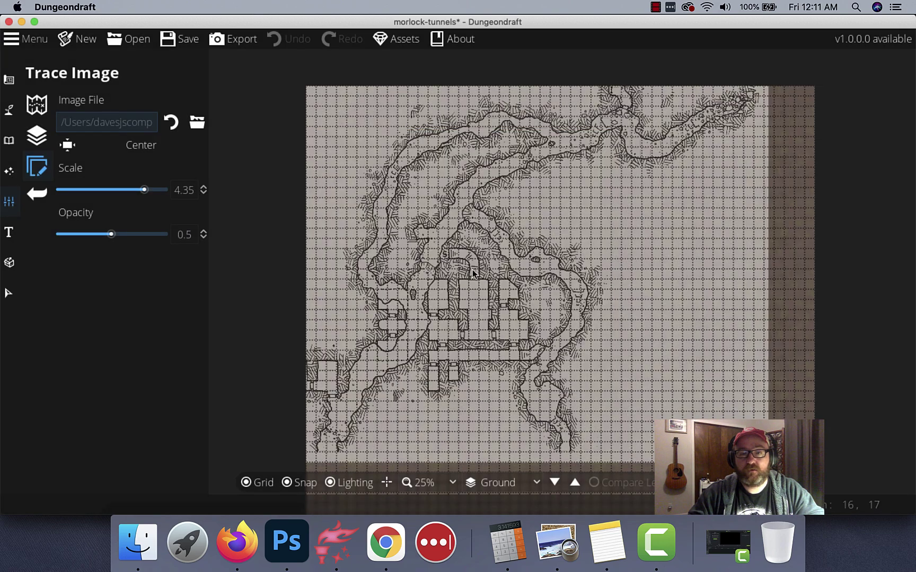
- Move the trace image so the whole drawing fits inside the enlarged map and matches the grid, and save the map
{"action": "mouse_move", "coordinate": [519, 340]}
{"action": "left_mouse_down"}
{"action": "mouse_move", "coordinate": [519, 297]}
{"action": "mouse_move", "coordinate": [460, 251]}
{"action": "mouse_move", "coordinate": [451, 257]}
{"action": "left_mouse_up"}
{"action": "scroll", "coordinate": [459, 251], "scroll_direction": "up", "scroll_amount": 3}
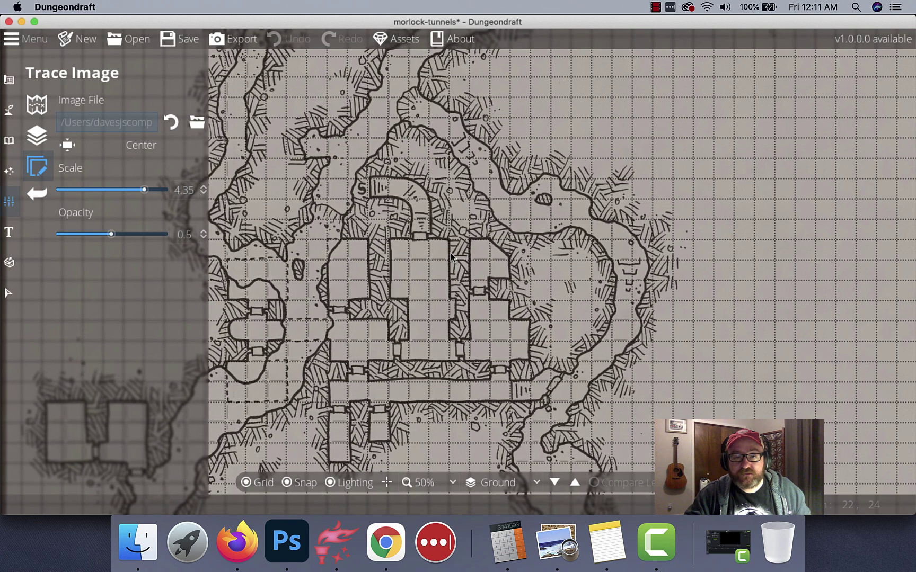
{"action": "scroll", "coordinate": [450, 257], "scroll_direction": "down", "scroll_amount": 4}
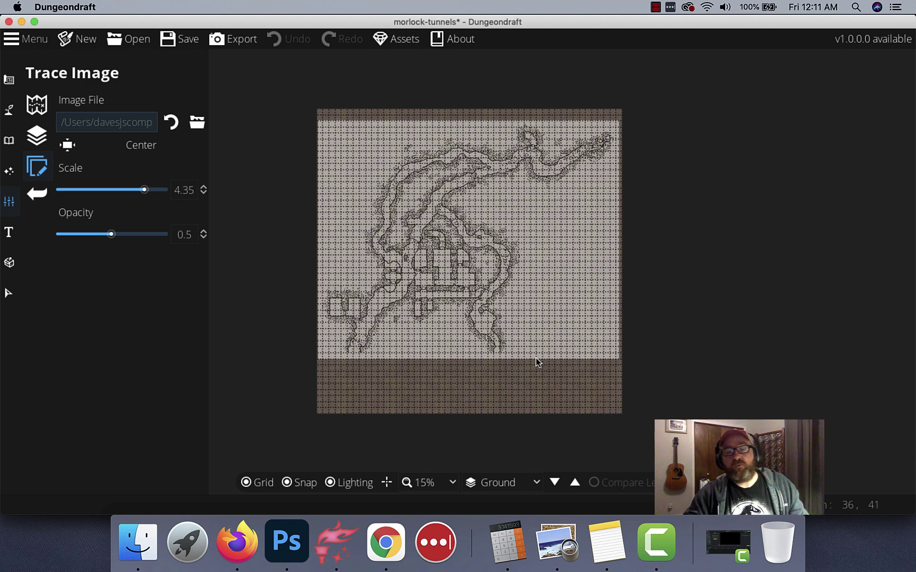
{"action": "key", "text": "super+s"}
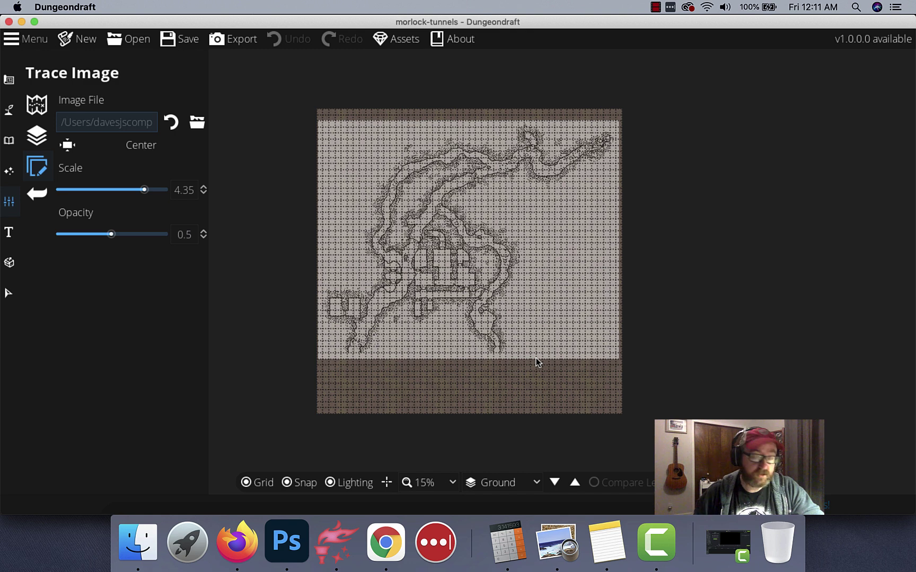